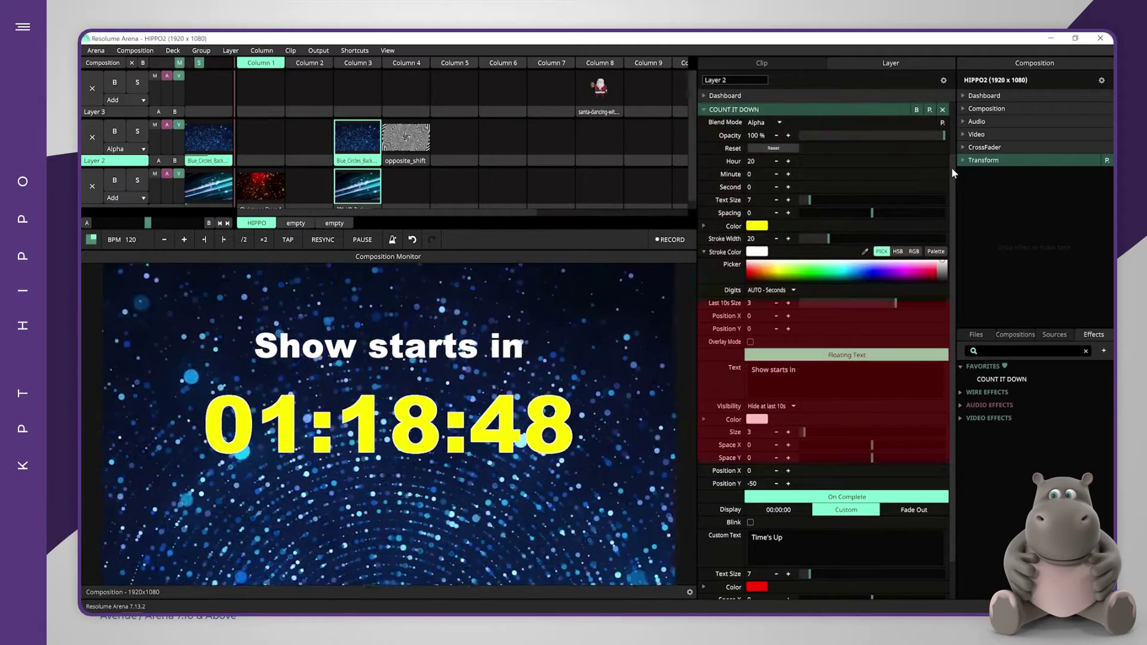
Set the COUNT IT DOWN target time to hour 23 and minute 0
{"action": "scroll", "coordinate": [952, 167], "scroll_direction": "down", "scroll_amount": 2}
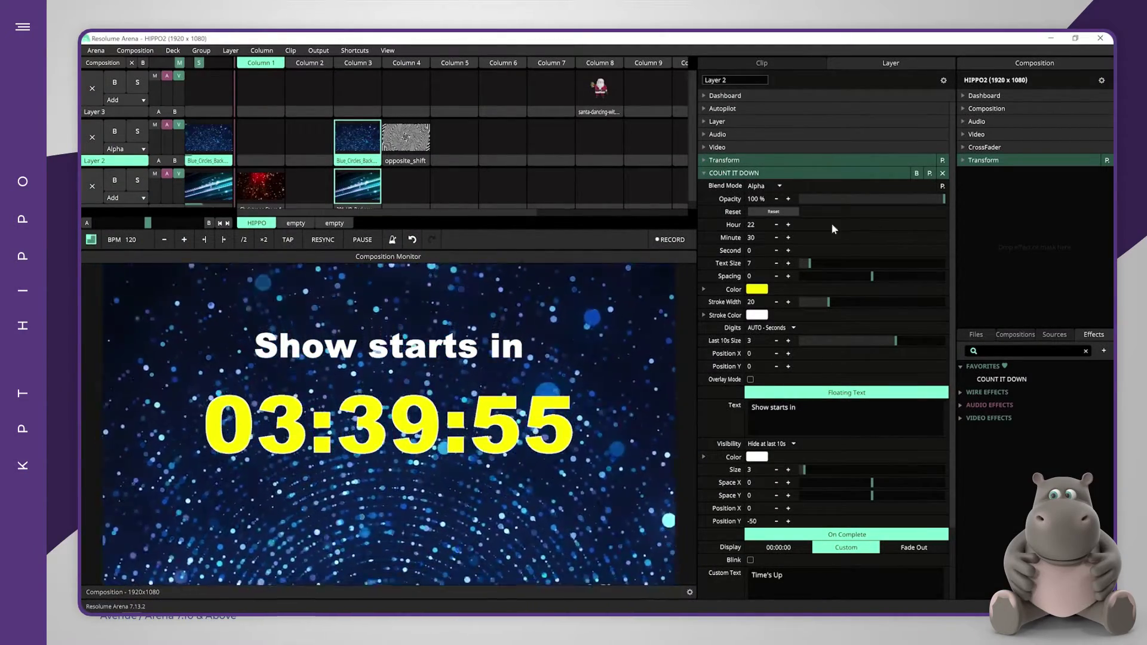
{"action": "left_click", "coordinate": [789, 225]}
{"action": "double_click", "coordinate": [755, 237]}
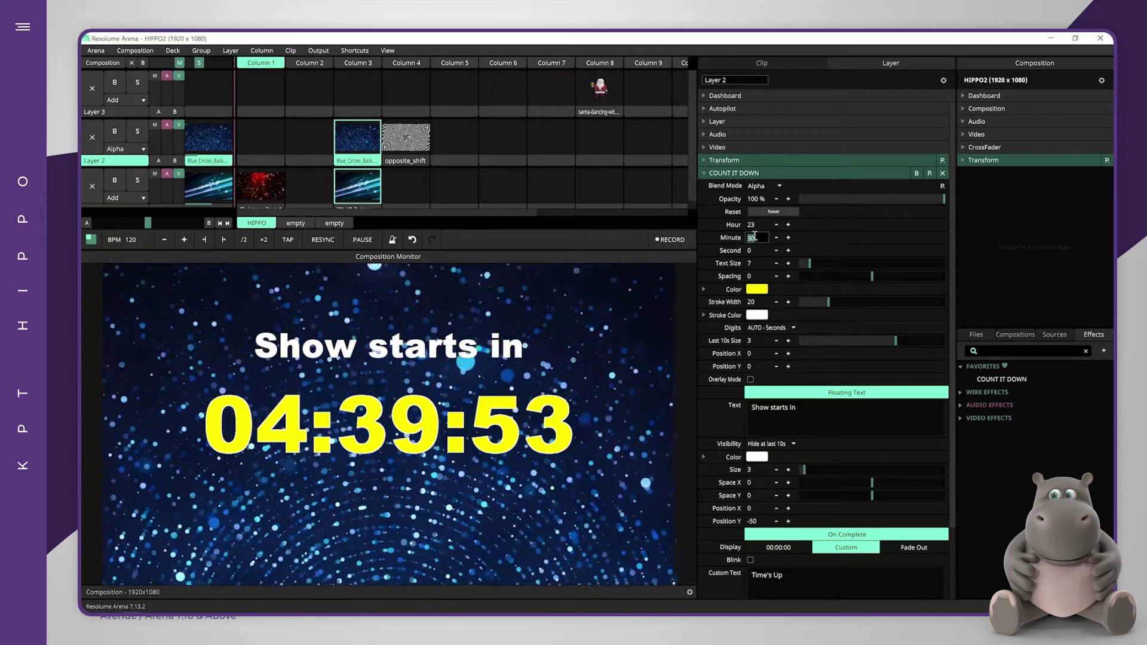
{"action": "type", "text": "0"}
{"action": "key", "text": "Return"}
Try an orange-red color on the countdown digits, then restore the default yellow
{"action": "left_click", "coordinate": [757, 289]}
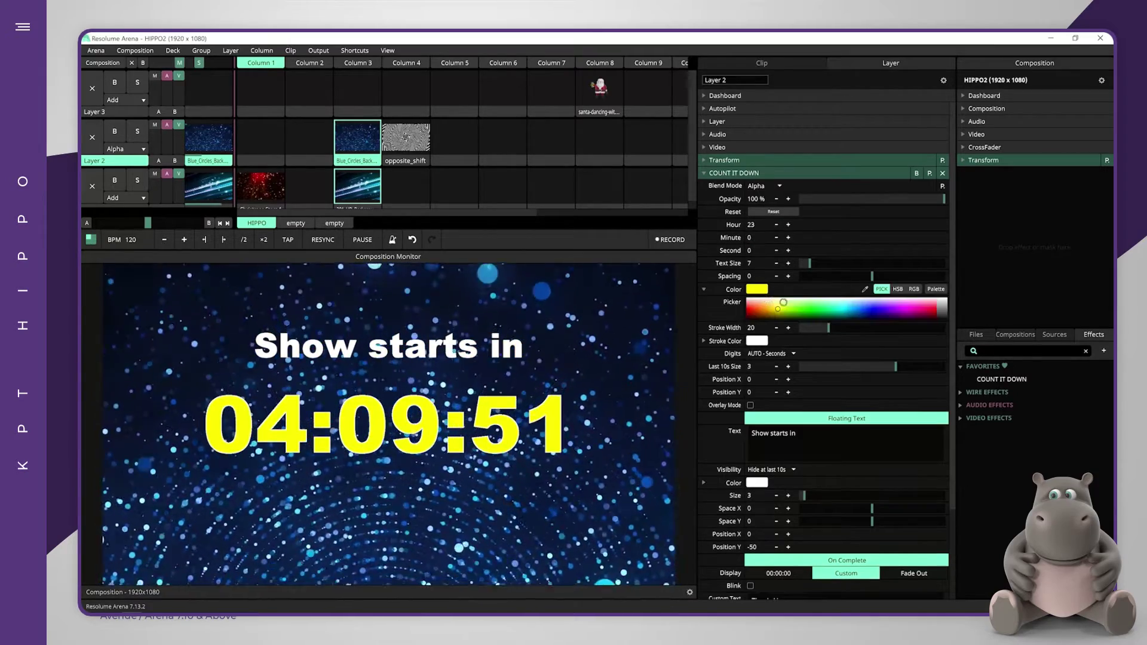
{"action": "left_click", "coordinate": [756, 309]}
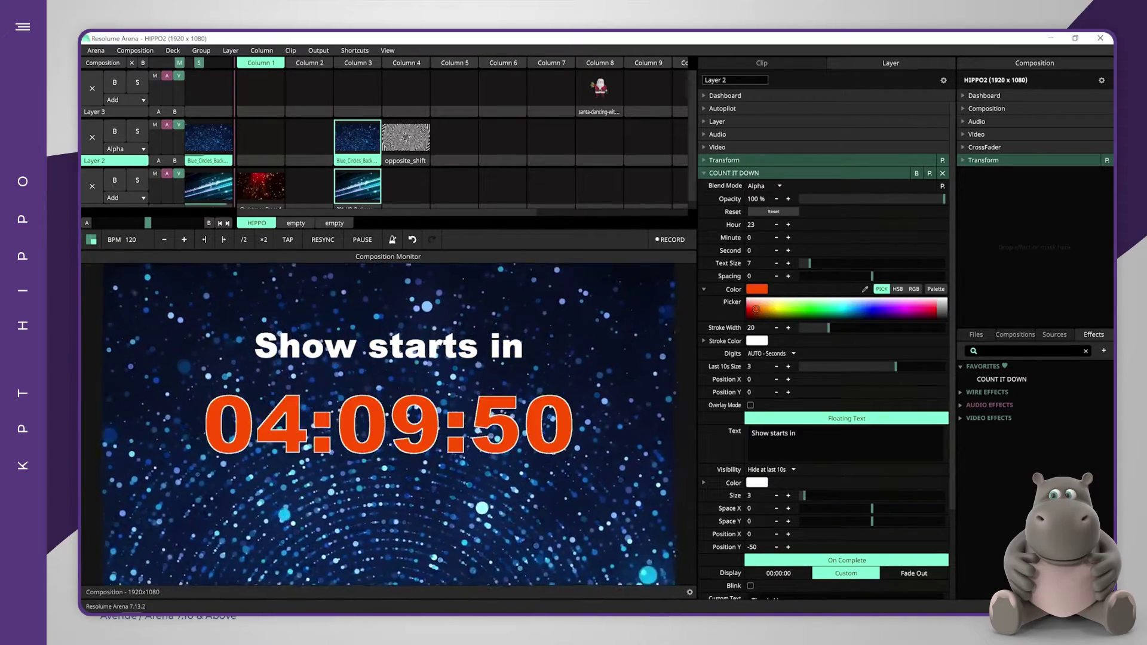
{"action": "left_click", "coordinate": [705, 289]}
{"action": "double_click", "coordinate": [733, 289]}
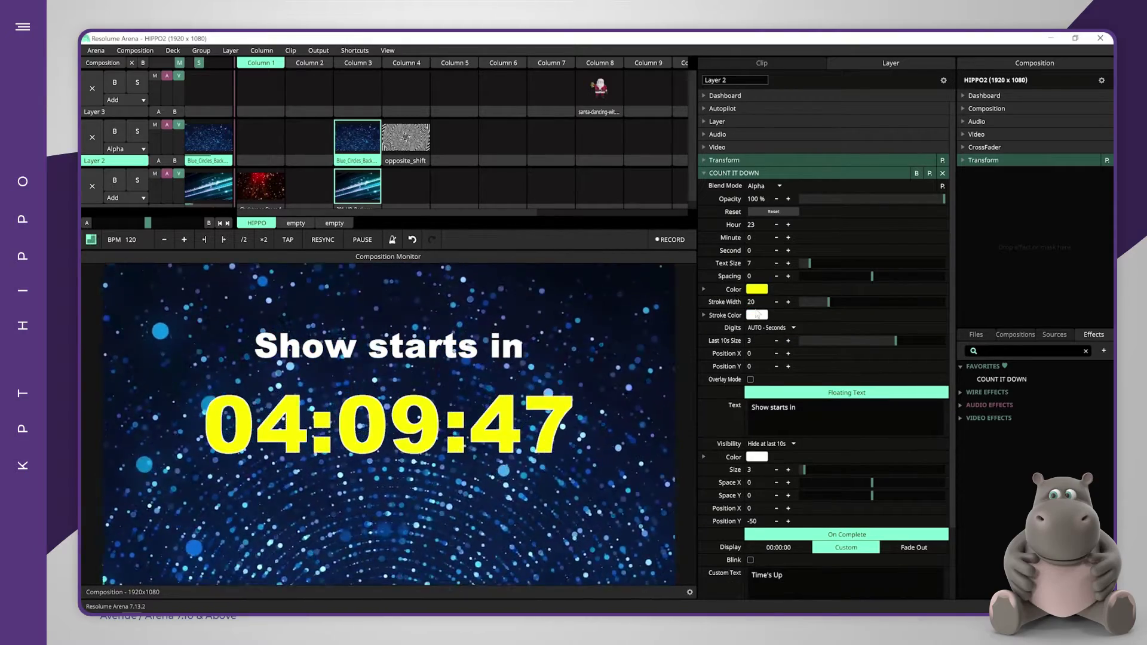
Try a thicker stroke and another stroke color on the countdown digits, then restore width 20 and white
{"action": "mouse_move", "coordinate": [832, 301]}
{"action": "left_mouse_down"}
{"action": "mouse_move", "coordinate": [930, 302]}
{"action": "mouse_move", "coordinate": [903, 303]}
{"action": "left_mouse_up"}
{"action": "double_click", "coordinate": [902, 303]}
{"action": "left_click", "coordinate": [757, 317]}
{"action": "left_click", "coordinate": [756, 332]}
{"action": "left_click_drag", "start_coordinate": [755, 332], "coordinate": [747, 335]}
{"action": "mouse_move", "coordinate": [813, 303]}
{"action": "left_mouse_down"}
{"action": "mouse_move", "coordinate": [940, 302]}
{"action": "mouse_move", "coordinate": [829, 302]}
{"action": "left_mouse_up"}
{"action": "left_click", "coordinate": [704, 315]}
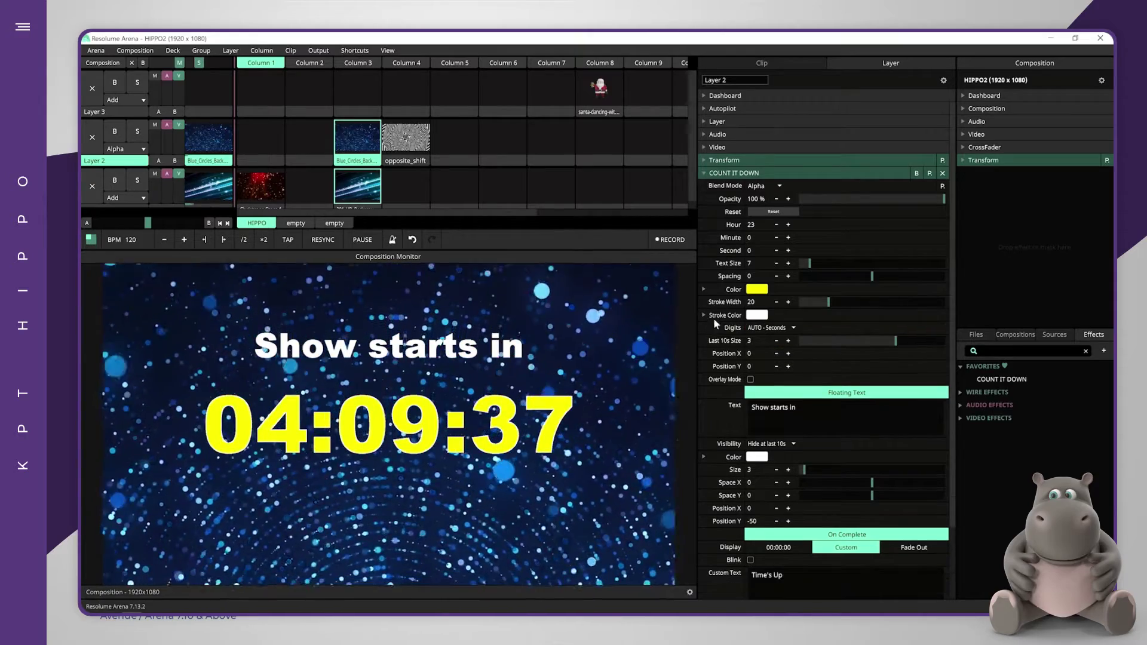
Try shifting the countdown's Position X and Position Y, then reset both to 0
{"action": "left_click_drag", "start_coordinate": [788, 353], "coordinate": [816, 364]}
{"action": "double_click", "coordinate": [798, 354]}
{"action": "double_click", "coordinate": [792, 366]}
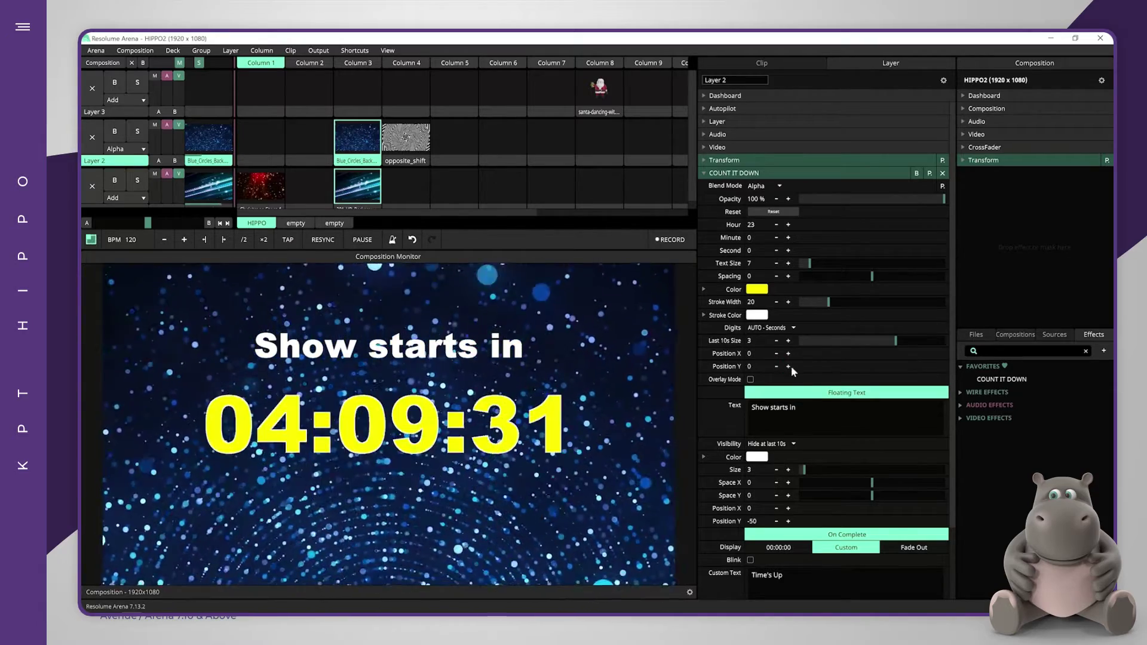
Try a wider digit spacing and a different text size on the countdown, restoring spacing 0 and size 7
{"action": "left_click_drag", "start_coordinate": [872, 276], "coordinate": [914, 275]}
{"action": "double_click", "coordinate": [914, 275]}
{"action": "left_click_drag", "start_coordinate": [809, 264], "coordinate": [806, 269]}
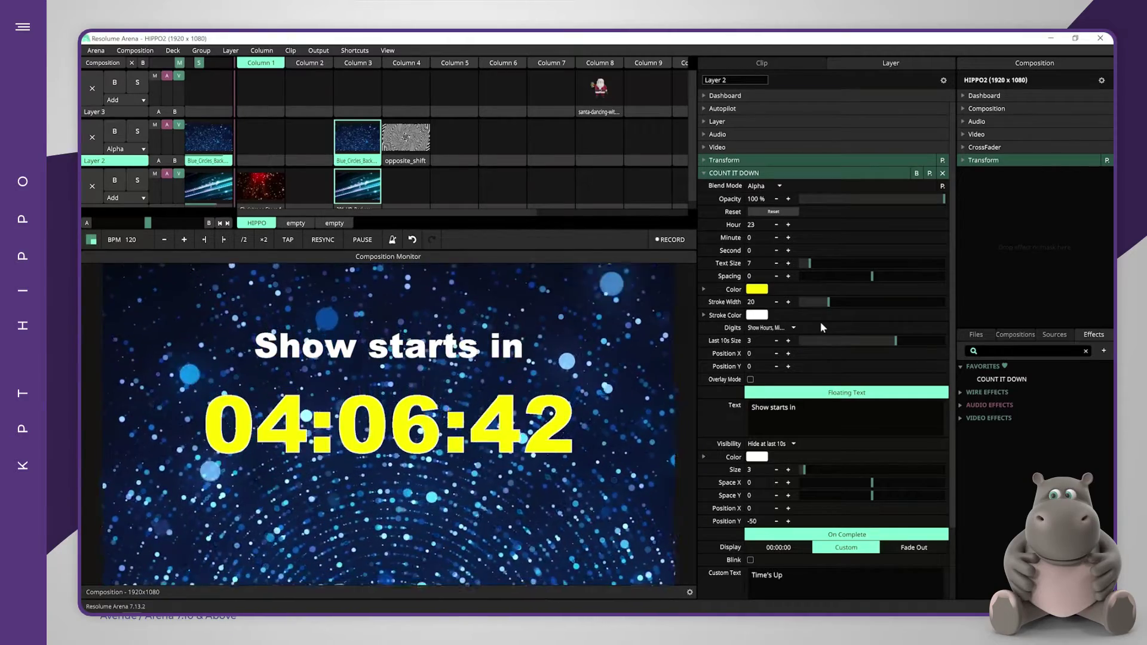
Try the Digits formats Show Hours, Minutes, Seconds, Show Minutes, Seconds and AUTO - Minutes, Seconds, finishing with AUTO - Seconds
{"action": "left_click", "coordinate": [794, 328]}
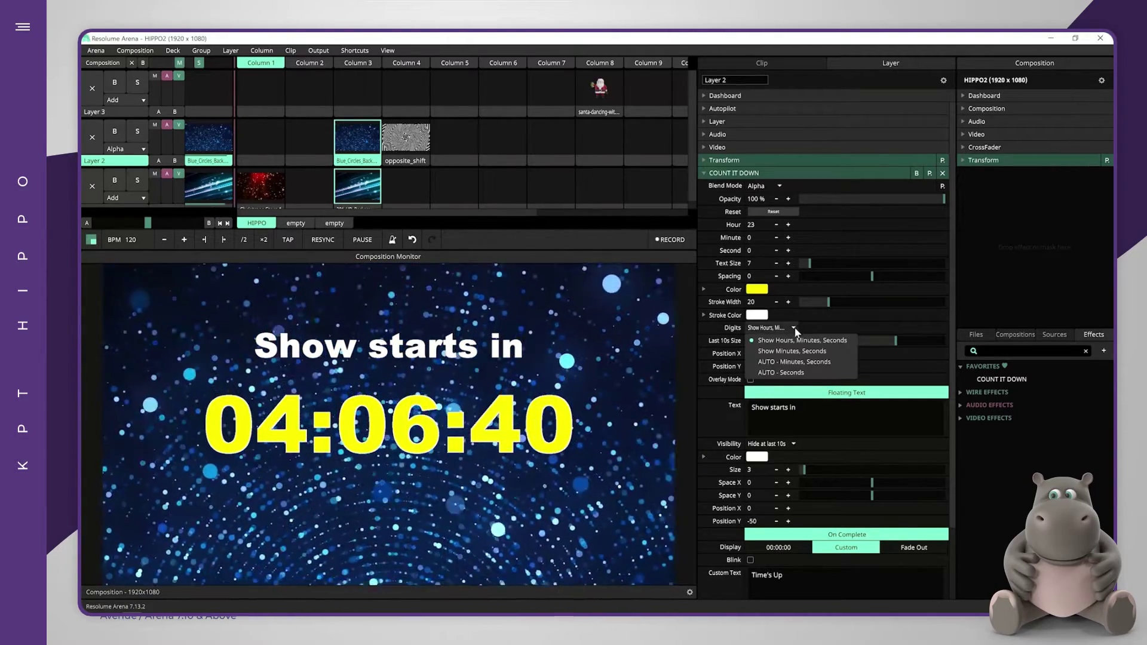
{"action": "left_click", "coordinate": [794, 341]}
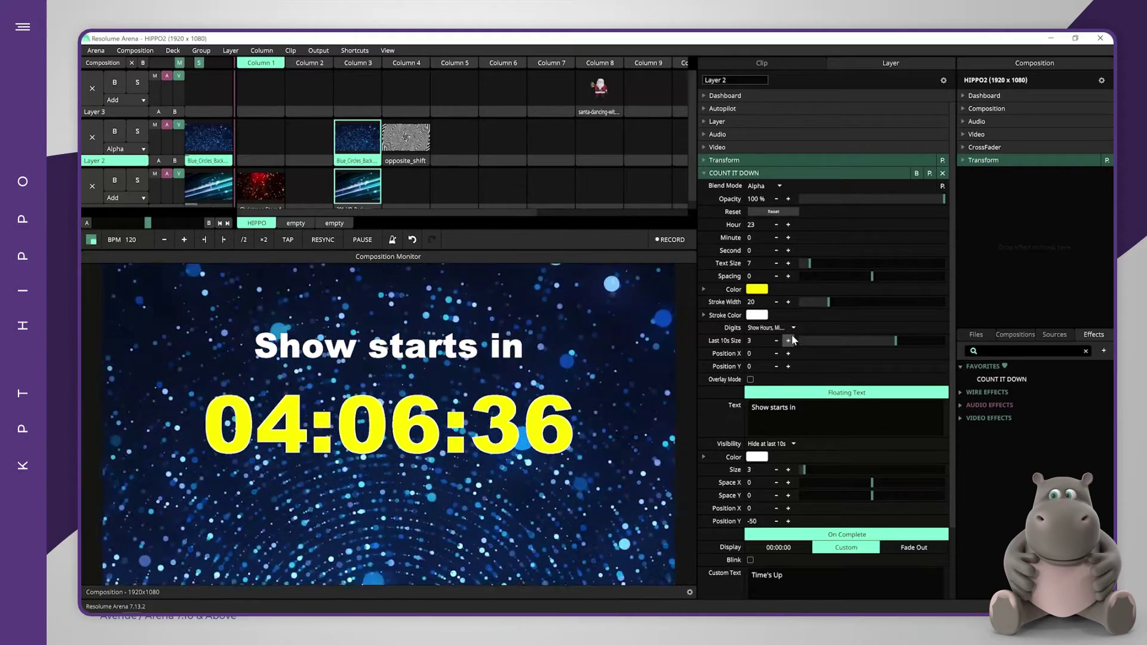
{"action": "left_click", "coordinate": [794, 329]}
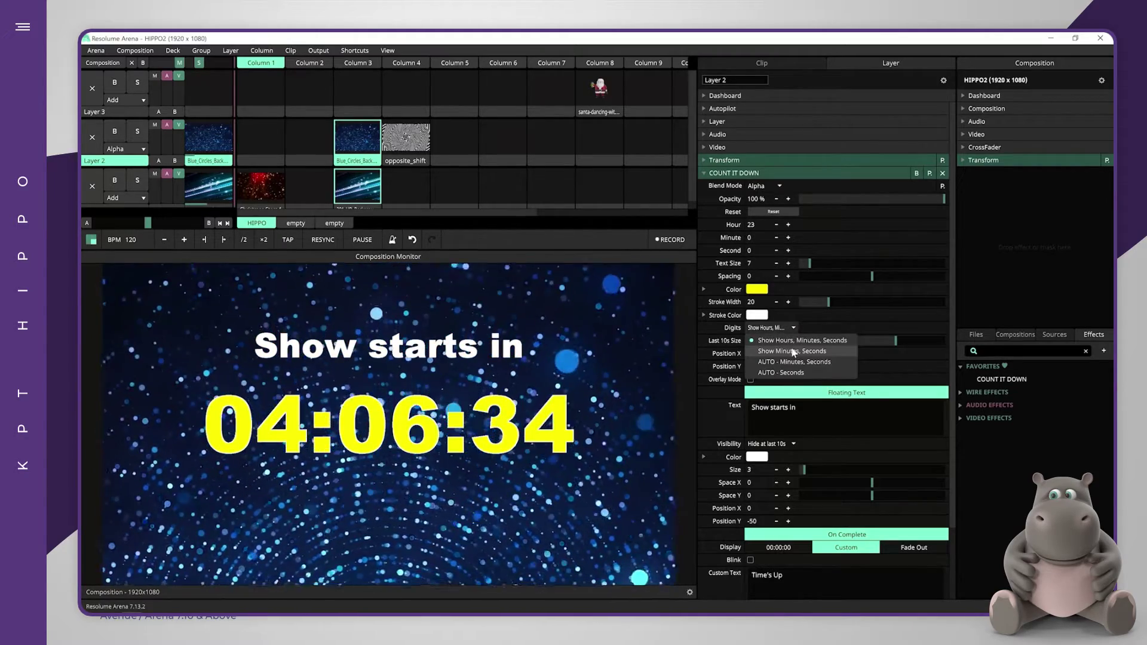
{"action": "left_click", "coordinate": [793, 352]}
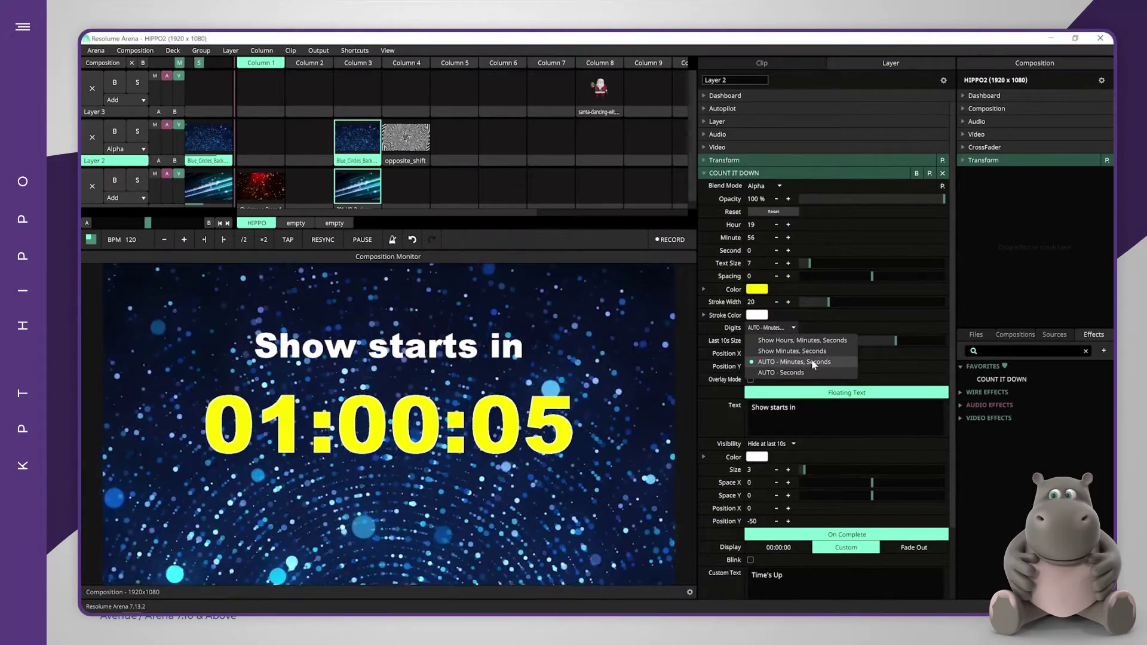
{"action": "left_click", "coordinate": [812, 362]}
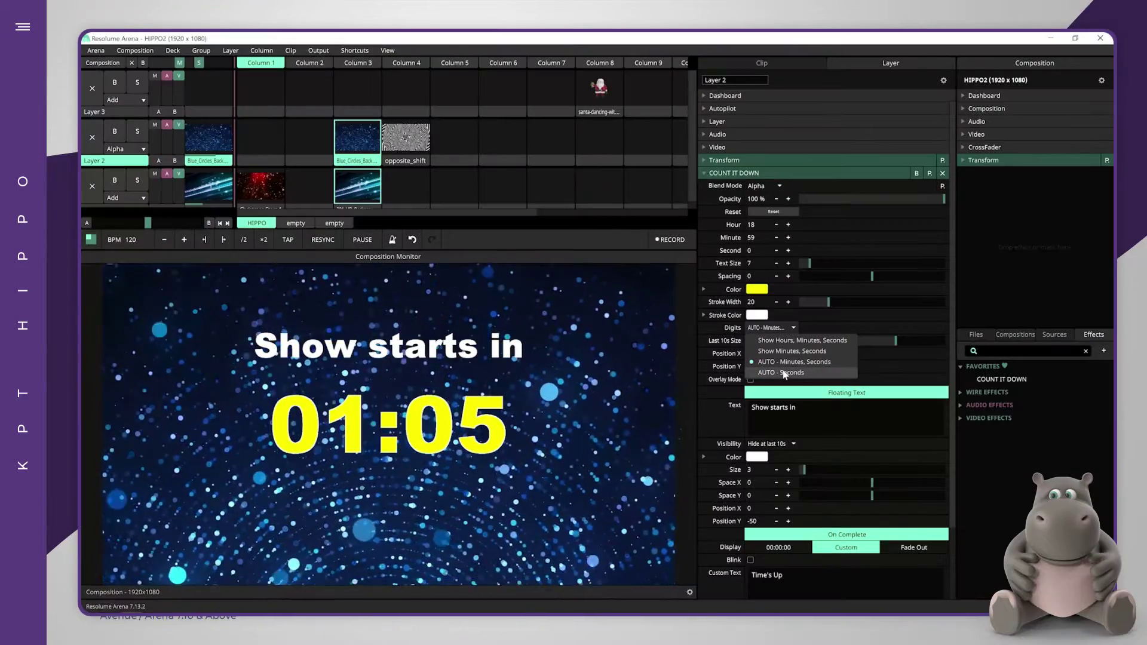
{"action": "left_click", "coordinate": [783, 369]}
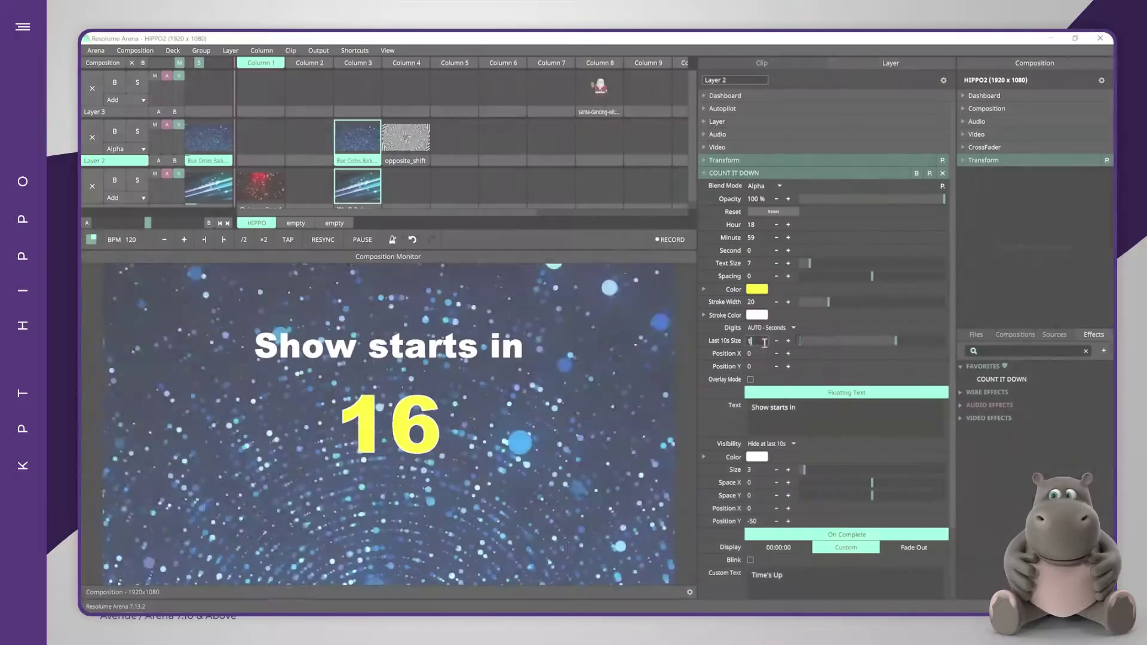
Lower the countdown's Last 10s Size to 1, then set it back to 3
{"action": "left_click_drag", "start_coordinate": [772, 342], "coordinate": [763, 343]}
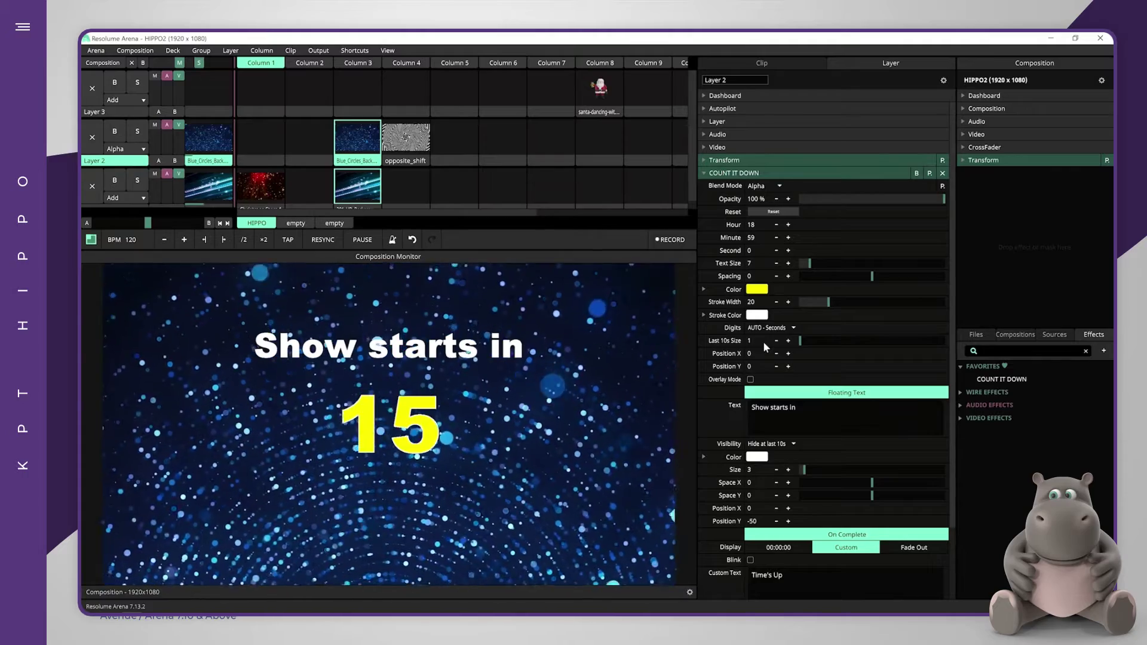
{"action": "type", "text": "3"}
{"action": "key", "text": "Return"}
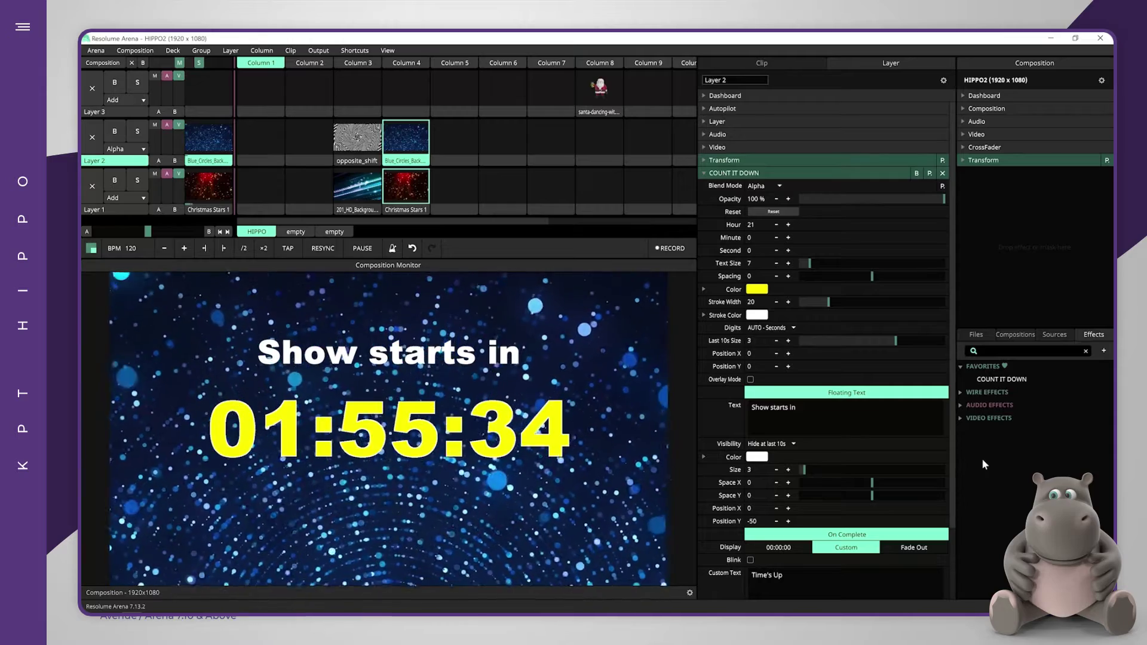
Enable Overlay Mode and try opposite_shift and the blue circles clip on Layer 2 over 201_HD_Background1 and Christmas Stars 1 on Layer 1
{"action": "left_click", "coordinate": [751, 380]}
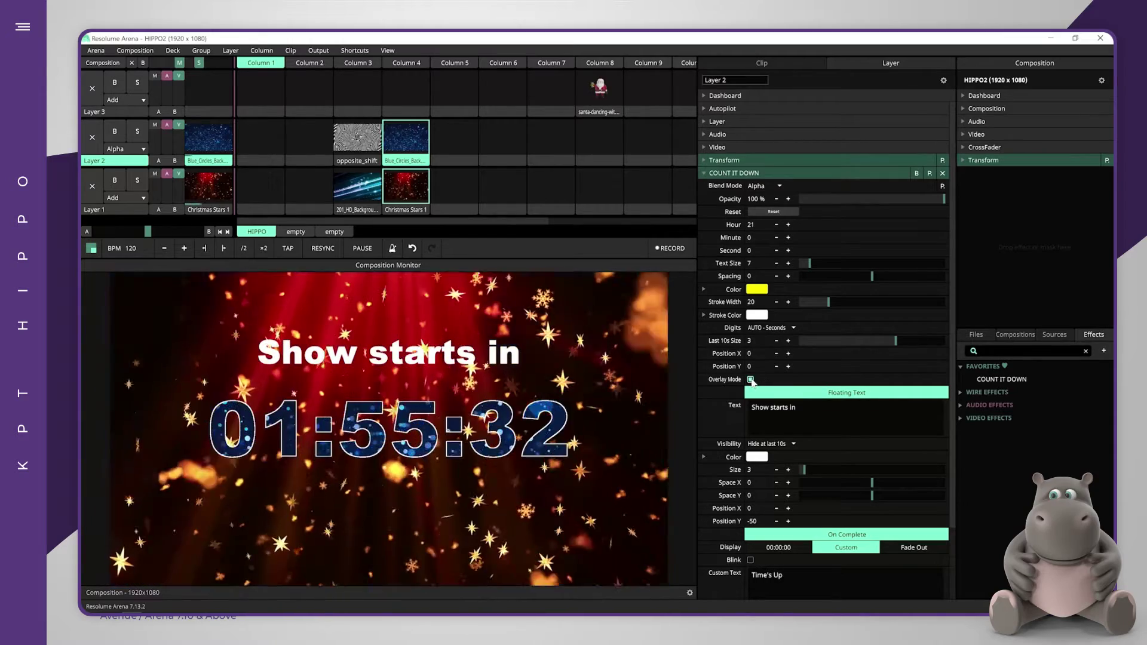
{"action": "left_click", "coordinate": [368, 145]}
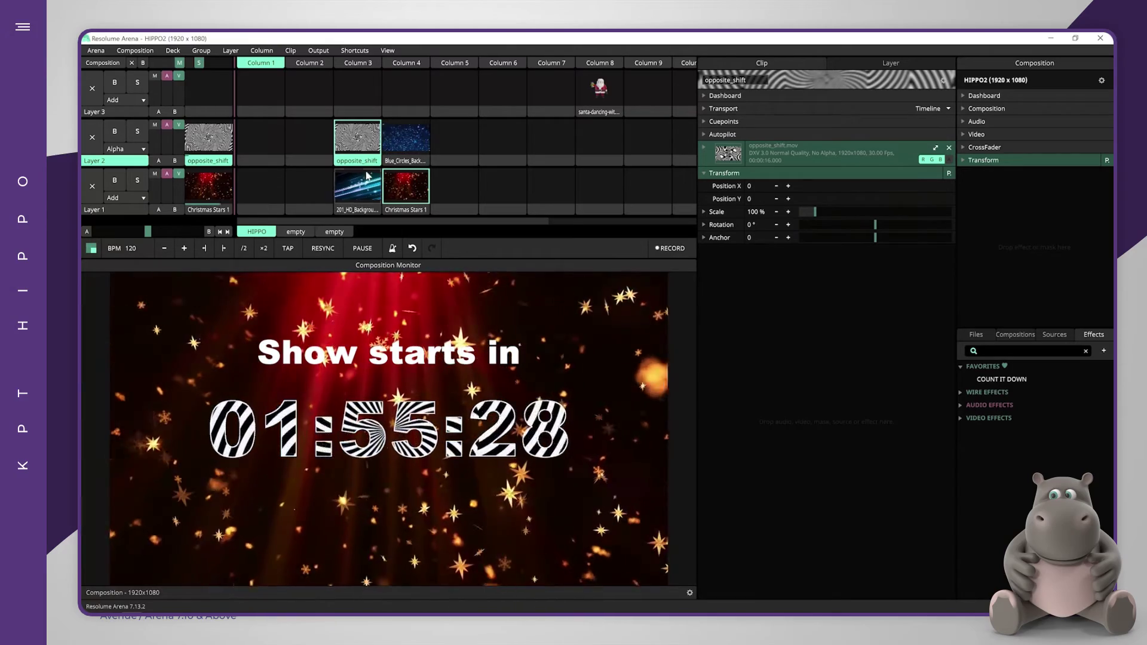
{"action": "left_click", "coordinate": [363, 189]}
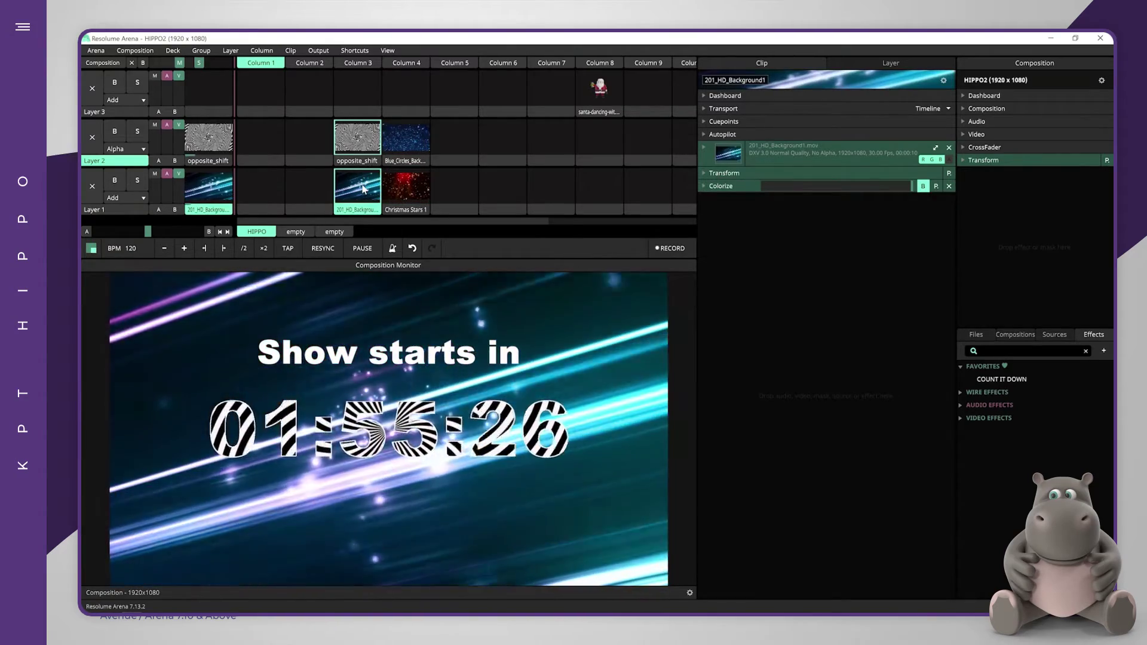
{"action": "left_click", "coordinate": [392, 181]}
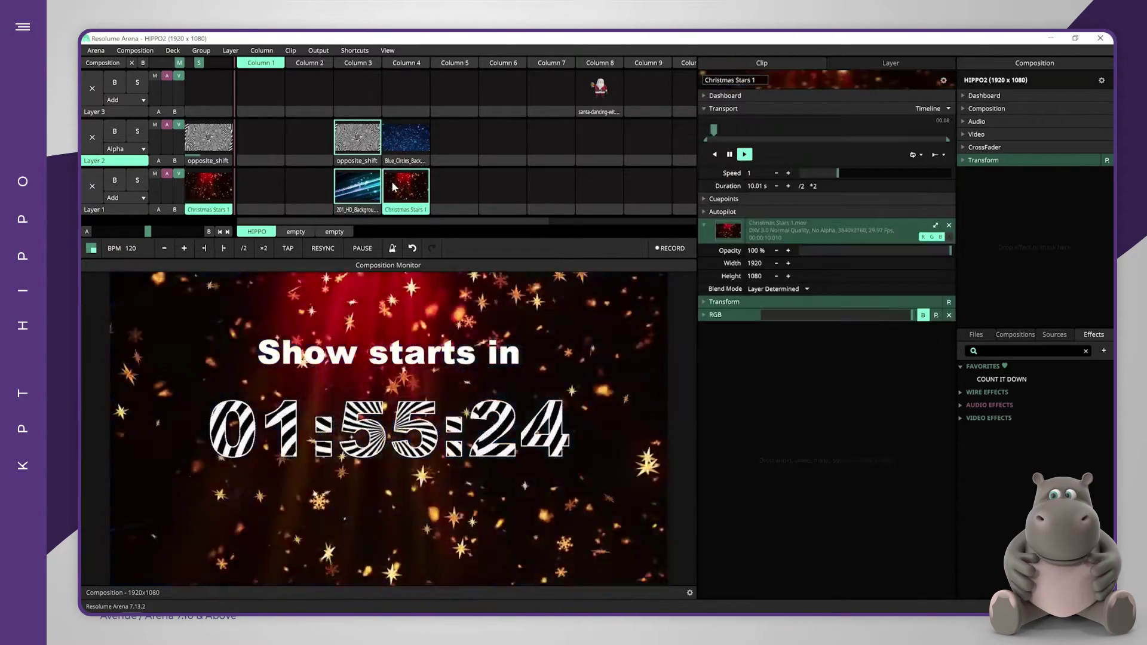
{"action": "left_click", "coordinate": [399, 147]}
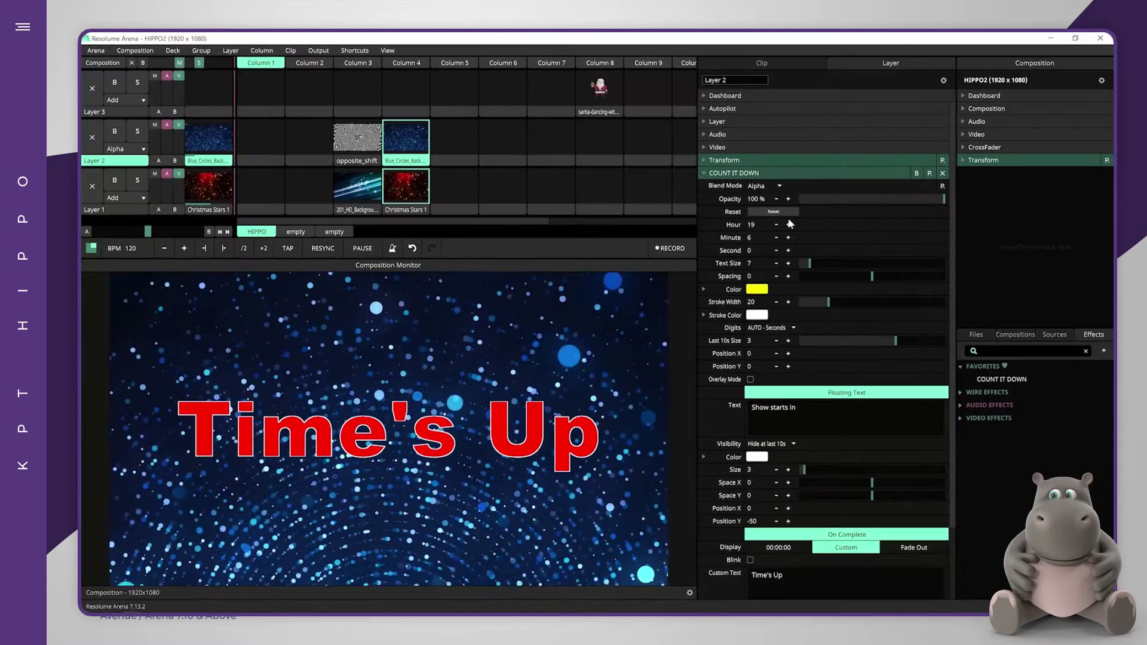
Reset the expired countdown and change its floating text to "Enter any text"
{"action": "left_click", "coordinate": [773, 213]}
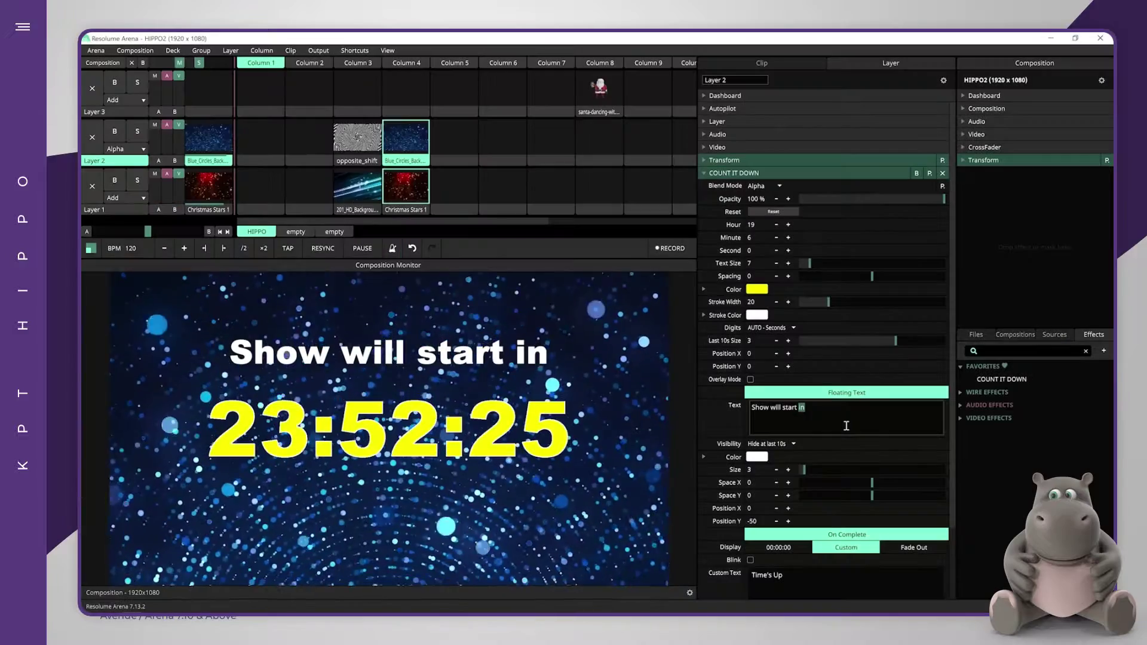
{"action": "left_click", "coordinate": [846, 426]}
{"action": "type", "text": "En"}
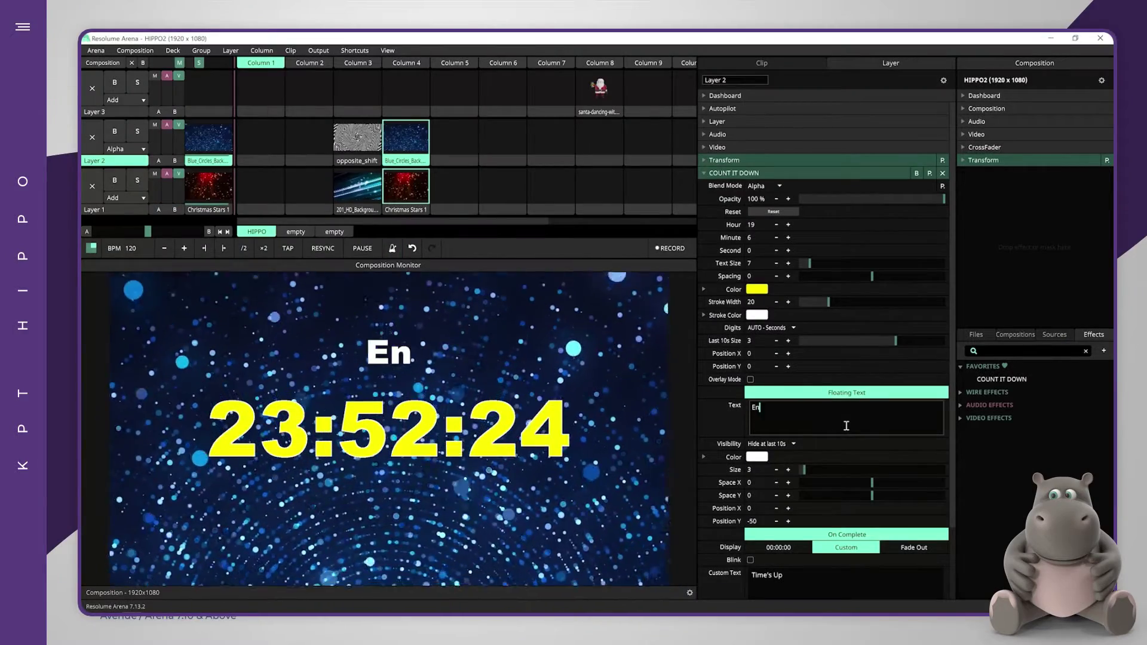
{"action": "type", "text": "ter any text"}
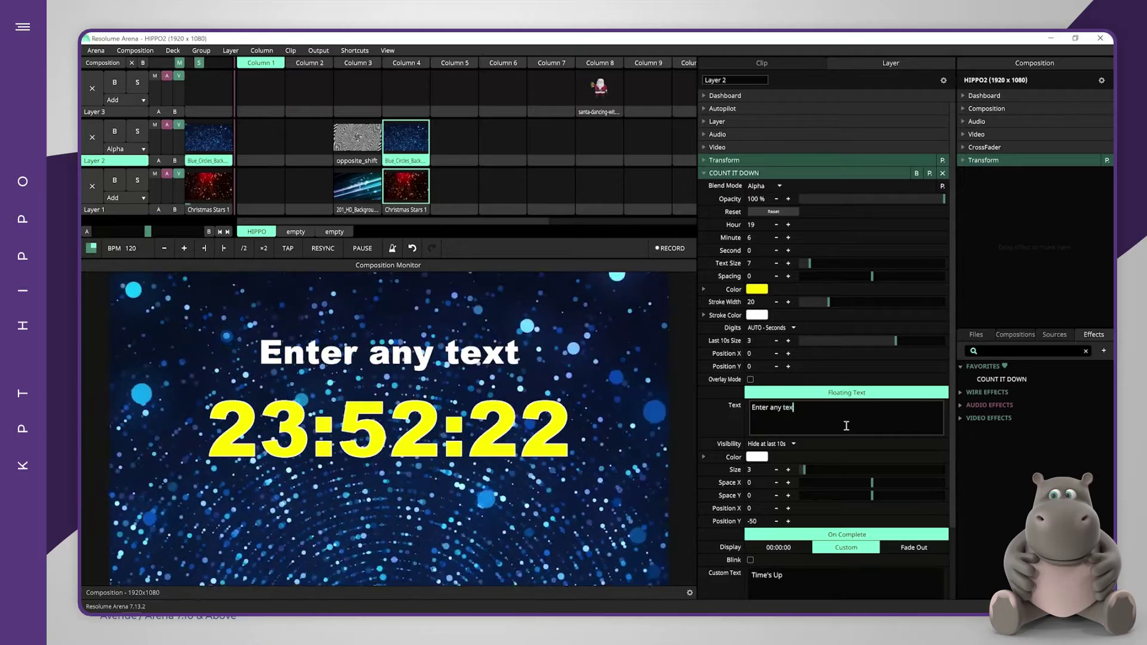
Change the floating text's color to a pinkish red
{"action": "left_click", "coordinate": [758, 456]}
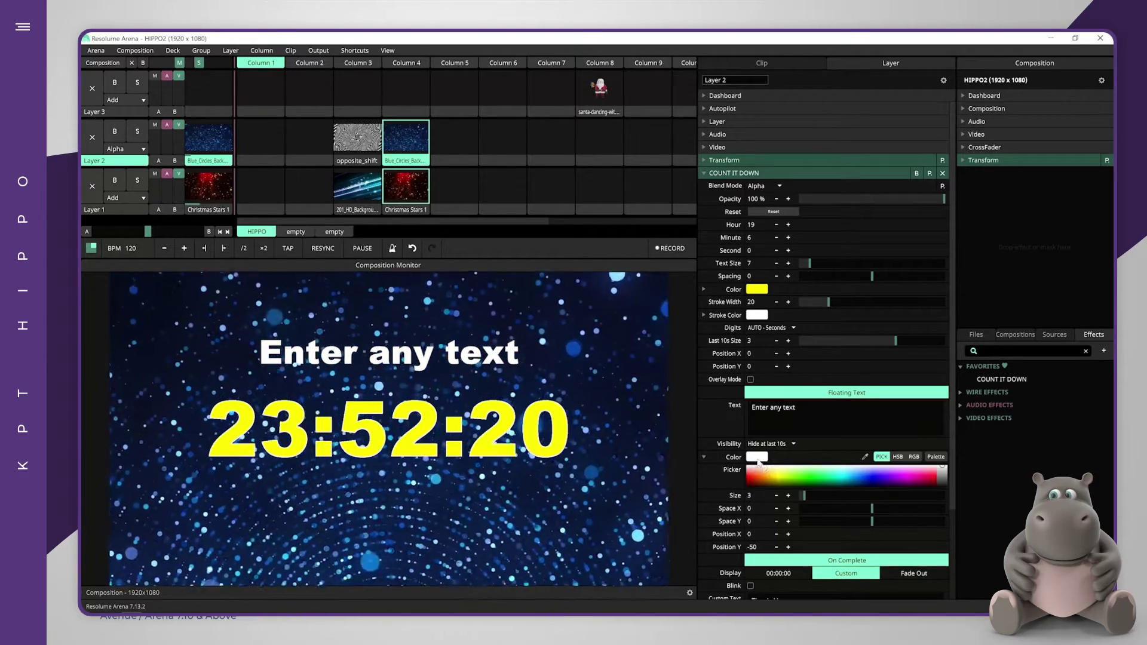
{"action": "left_click", "coordinate": [753, 473]}
{"action": "left_click_drag", "start_coordinate": [753, 473], "coordinate": [805, 471]}
{"action": "left_click", "coordinate": [704, 456]}
Try changing the floating text's Space X and position, restoring Space X 0, Position X 0 and Position Y -50
{"action": "left_click_drag", "start_coordinate": [872, 484], "coordinate": [859, 485]}
{"action": "double_click", "coordinate": [857, 484]}
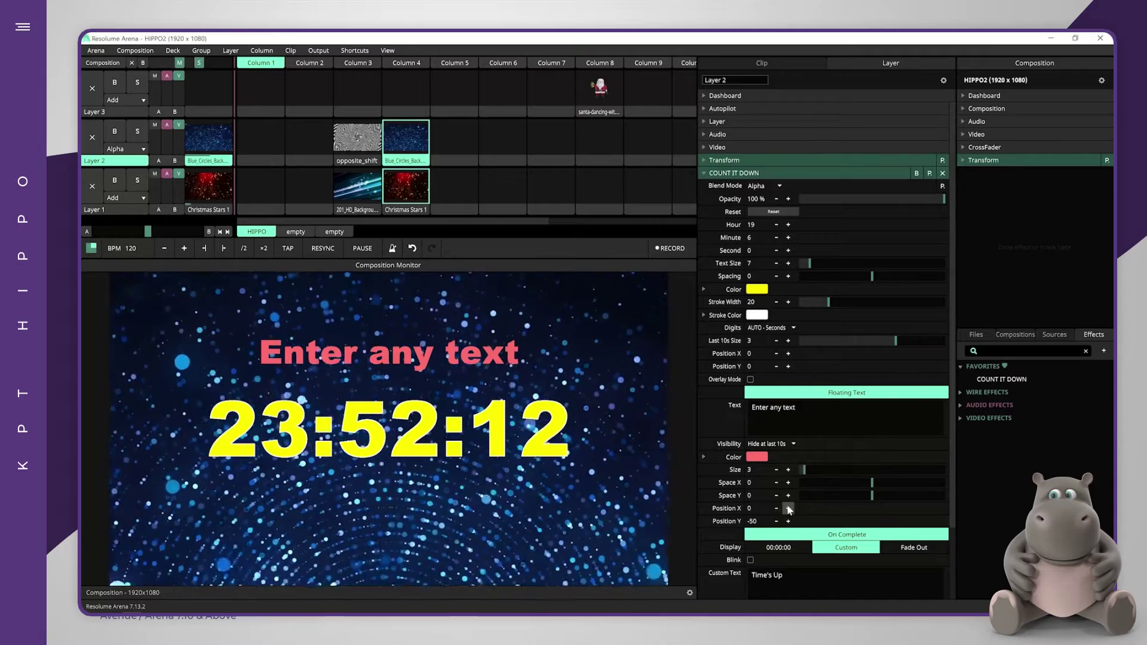
{"action": "left_click_drag", "start_coordinate": [788, 508], "coordinate": [828, 520]}
{"action": "double_click", "coordinate": [829, 523]}
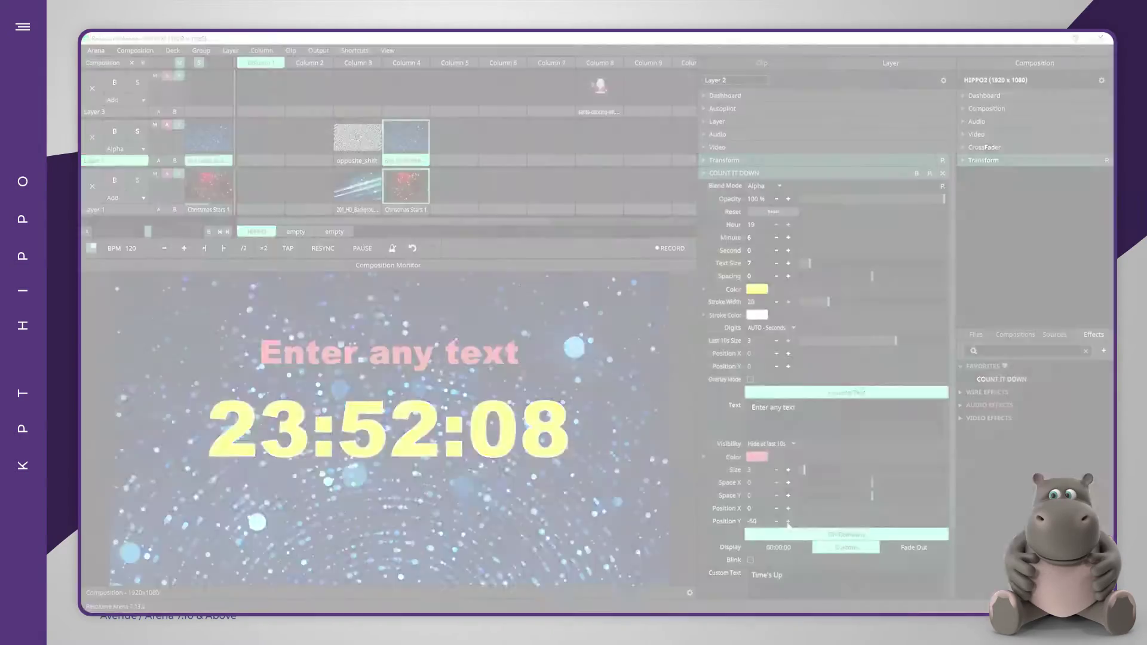
Replace the floating text with "Show will start in" and try its Visibility as Hide at End before choosing Hide at last 10s
{"action": "left_click", "coordinate": [773, 408]}
{"action": "key", "text": "BackSpace"}
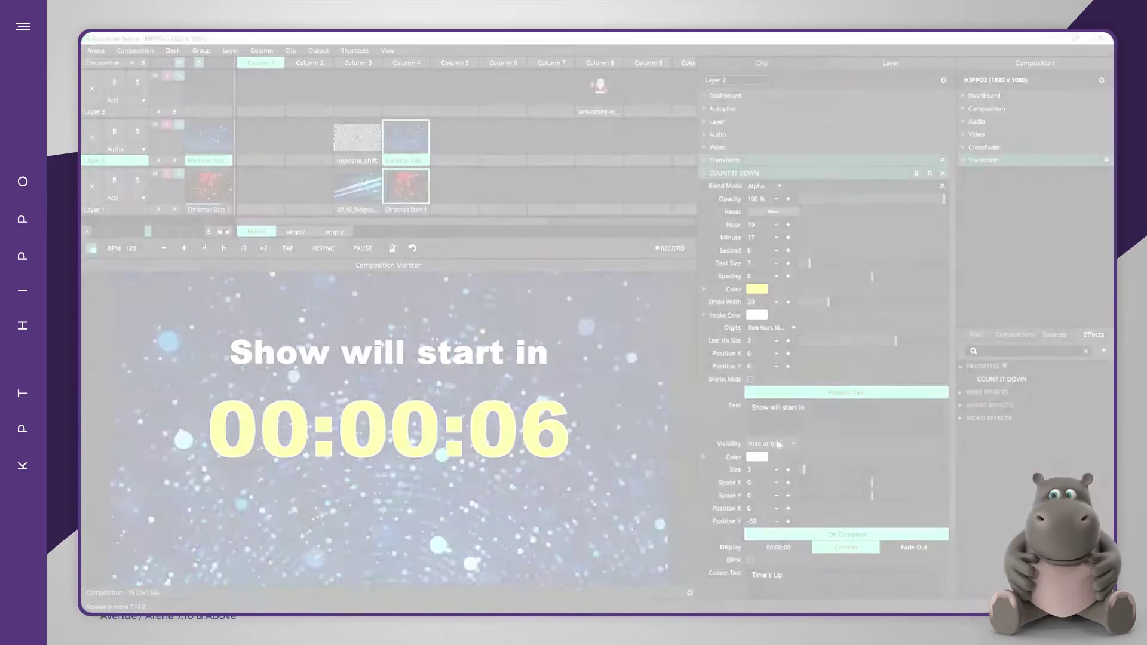
{"action": "left_click", "coordinate": [776, 444]}
{"action": "left_click", "coordinate": [775, 468]}
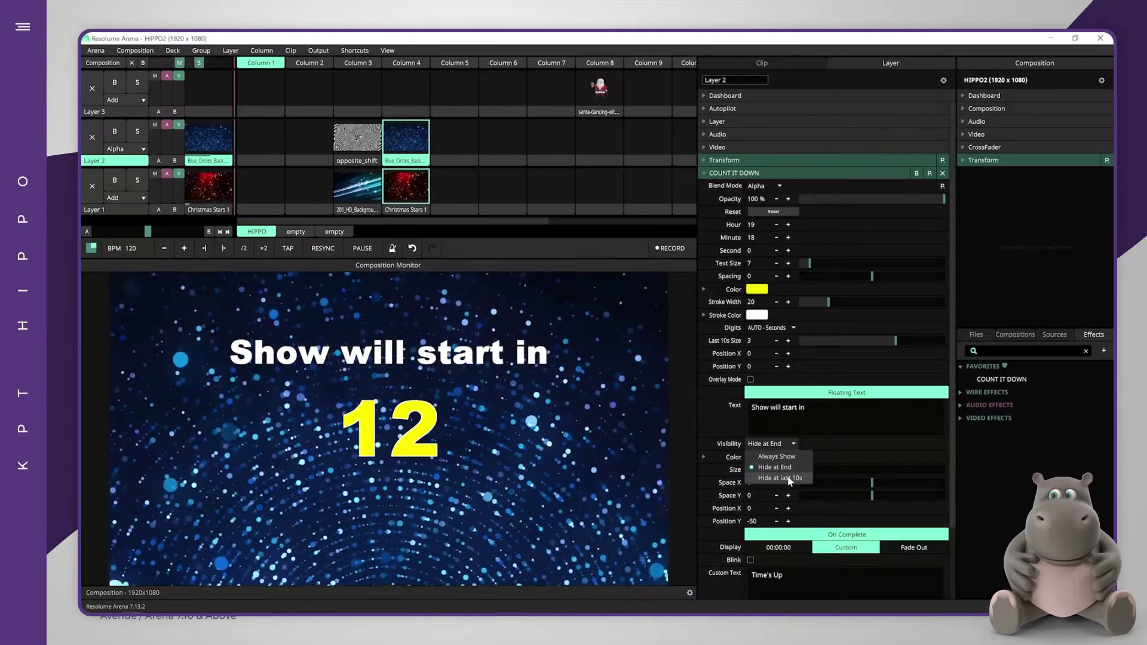
{"action": "left_click", "coordinate": [787, 477]}
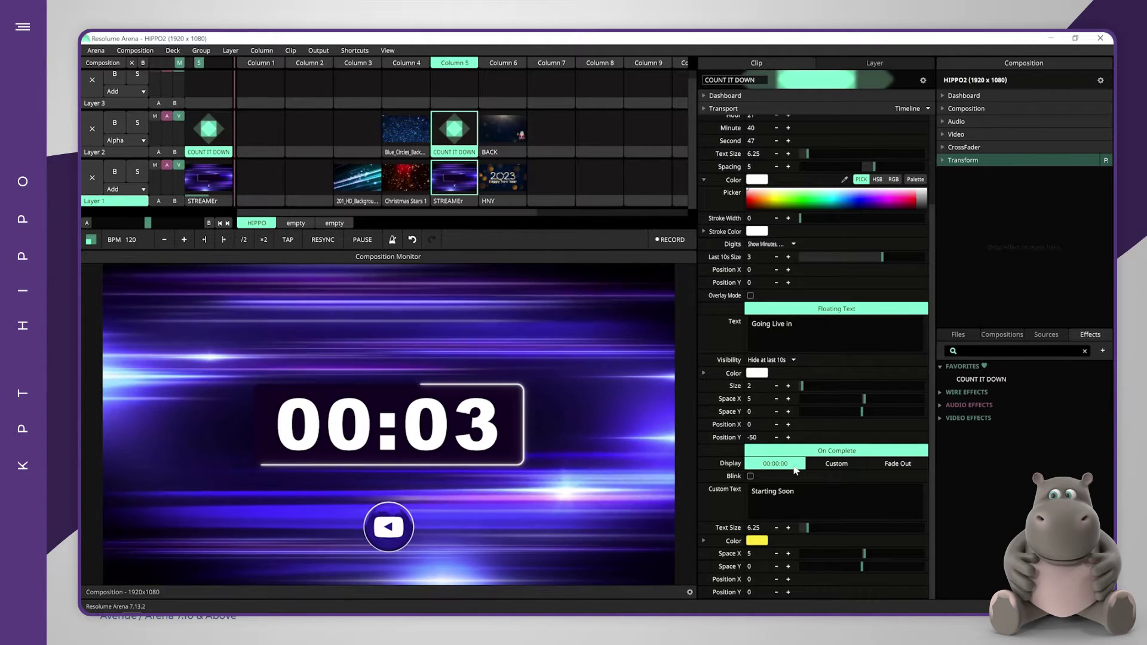
Choose 00:00:00 as the On Complete display for the COUNT IT DOWN clip
{"action": "left_click", "coordinate": [796, 470]}
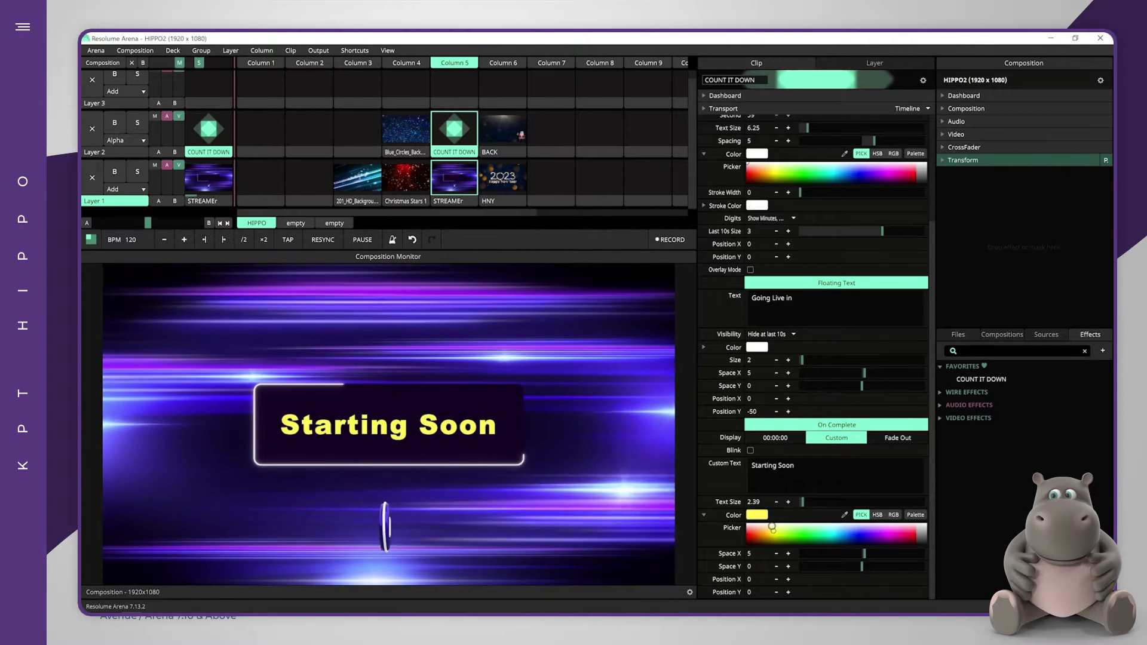
Set the "Starting Soon" completion text to Space X 1.3 and text size 2.39, and try its Position X, restoring 0
{"action": "left_click_drag", "start_coordinate": [864, 553], "coordinate": [807, 556]}
{"action": "left_click_drag", "start_coordinate": [816, 502], "coordinate": [804, 505]}
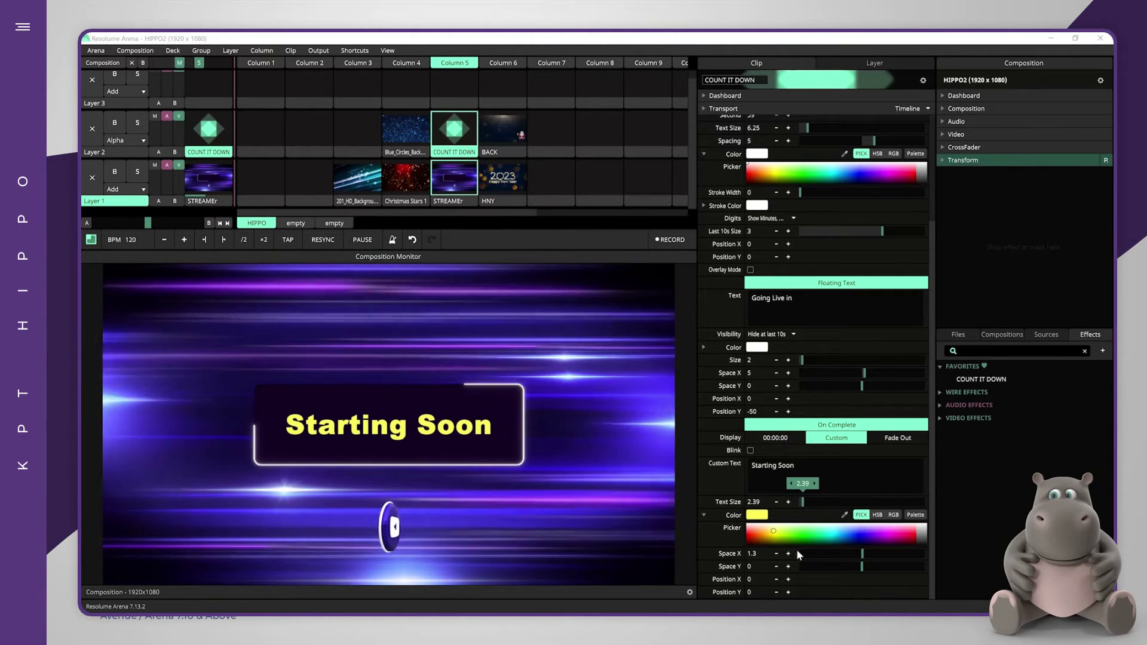
{"action": "mouse_move", "coordinate": [789, 579]}
{"action": "left_mouse_down"}
{"action": "mouse_move", "coordinate": [801, 577]}
{"action": "mouse_move", "coordinate": [776, 571]}
{"action": "left_mouse_up"}
{"action": "right_click", "coordinate": [779, 578]}
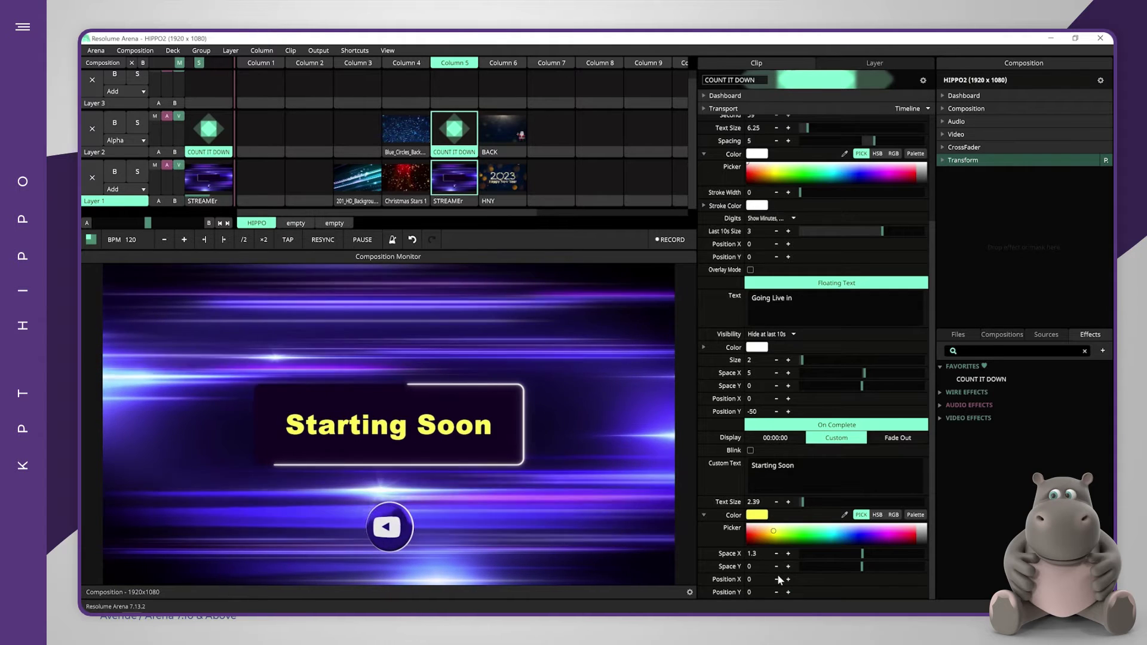